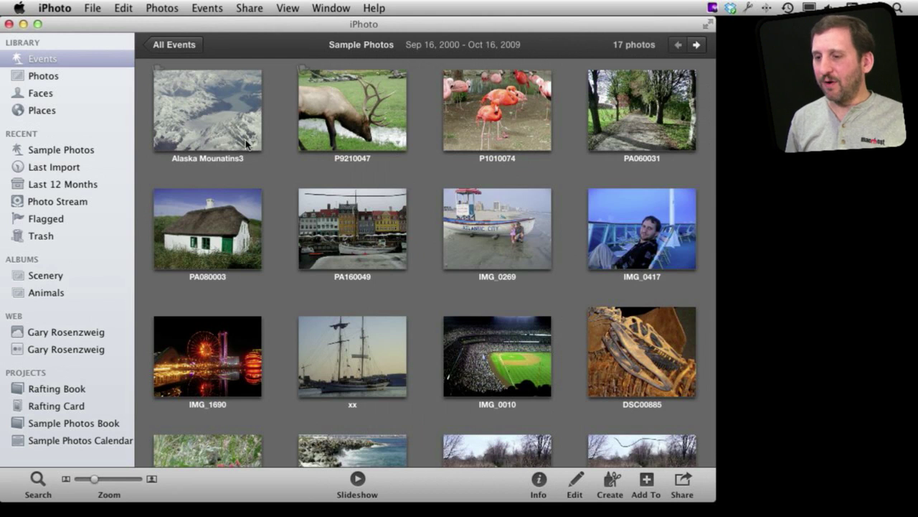
Select the eight photos from Alaska Mounatins3 through IMG_0417 and open their Web Page export settings.
click(231, 139)
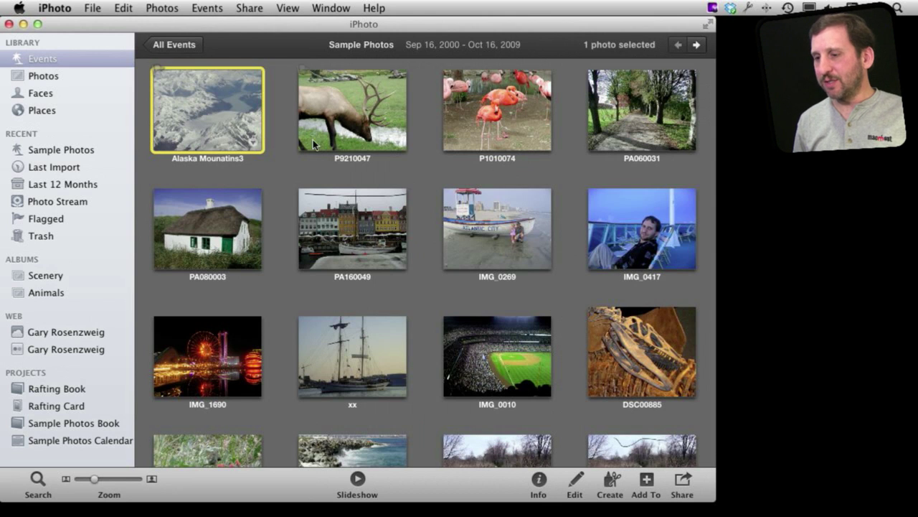
shift+click(642, 242)
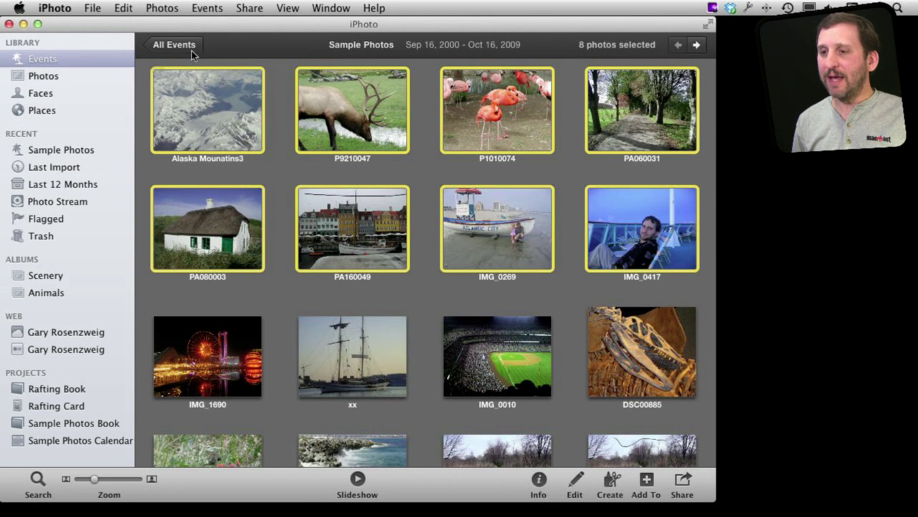
click(94, 8)
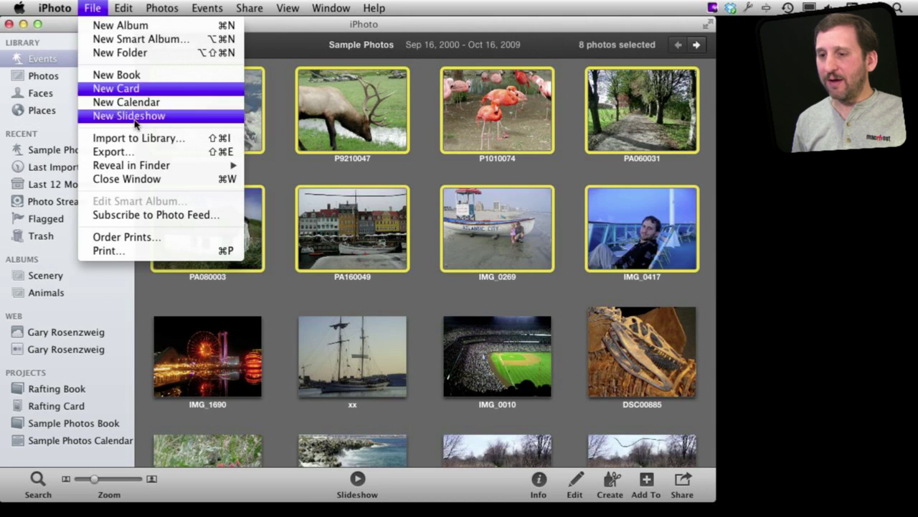
click(138, 151)
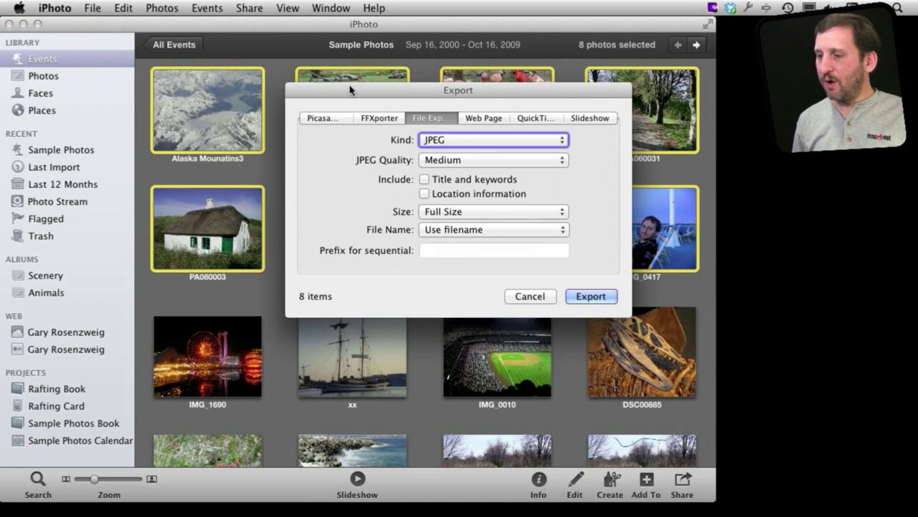
click(475, 119)
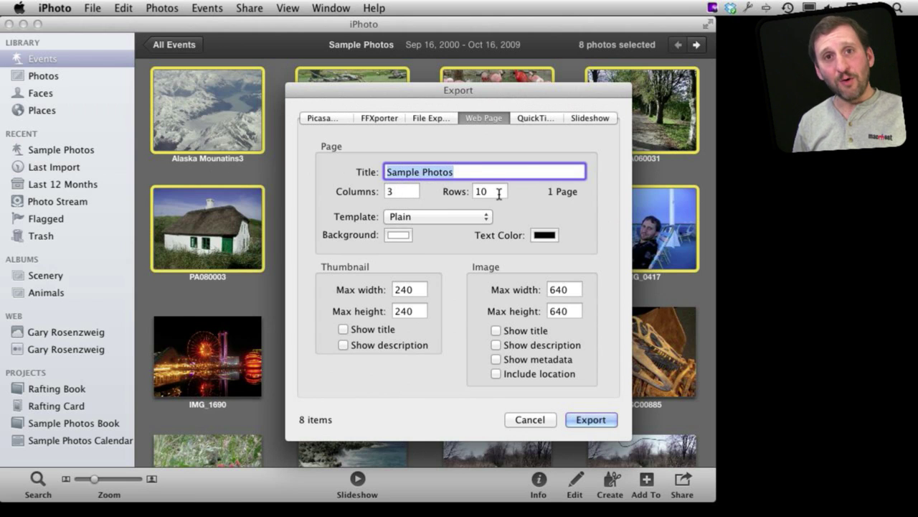
Switch the Sample Photos web page template from Plain to Framed.
click(468, 216)
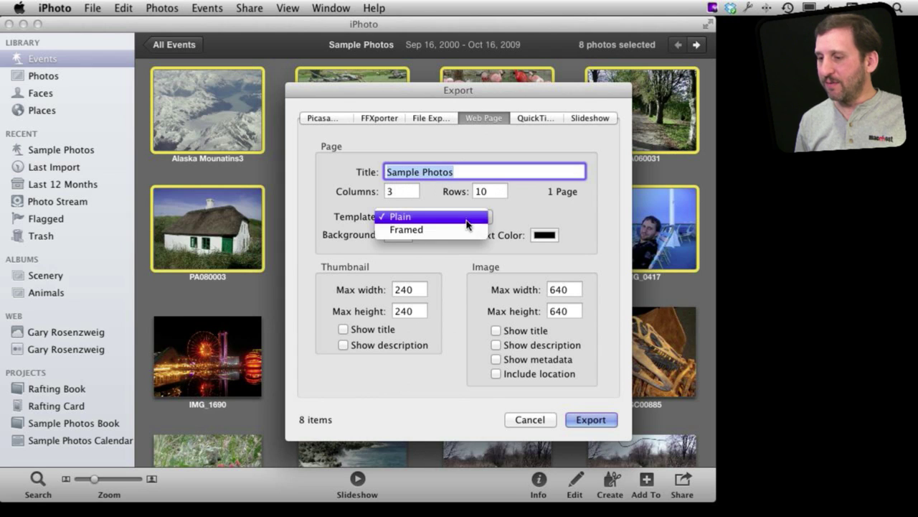
click(472, 230)
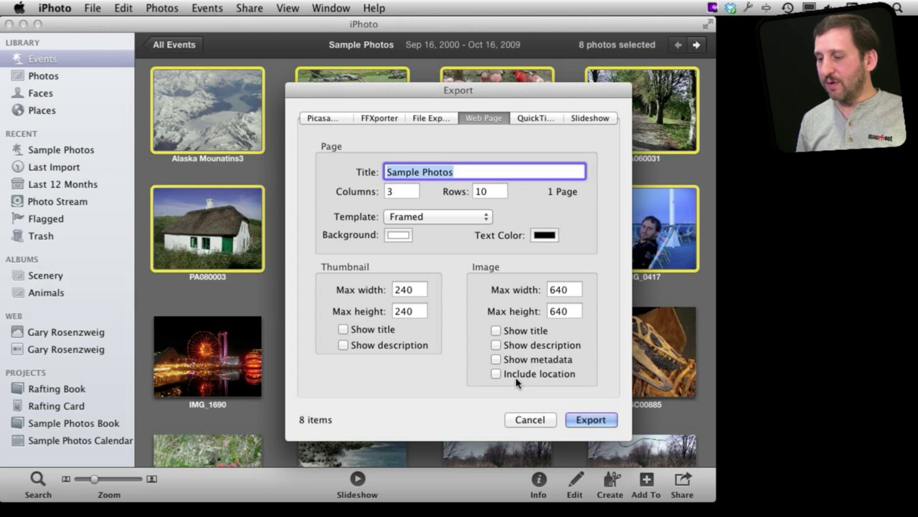
Export the framed web gallery to the Desktop.
click(600, 420)
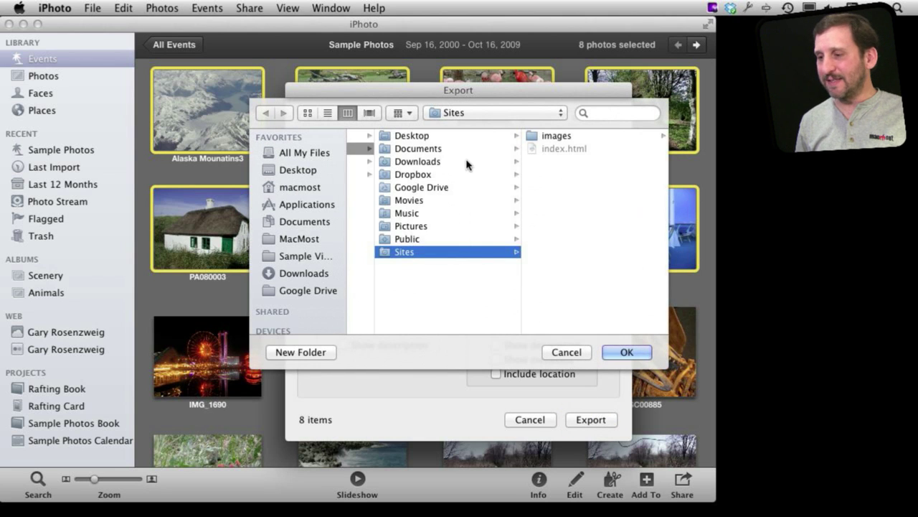
key(super+shift+d)
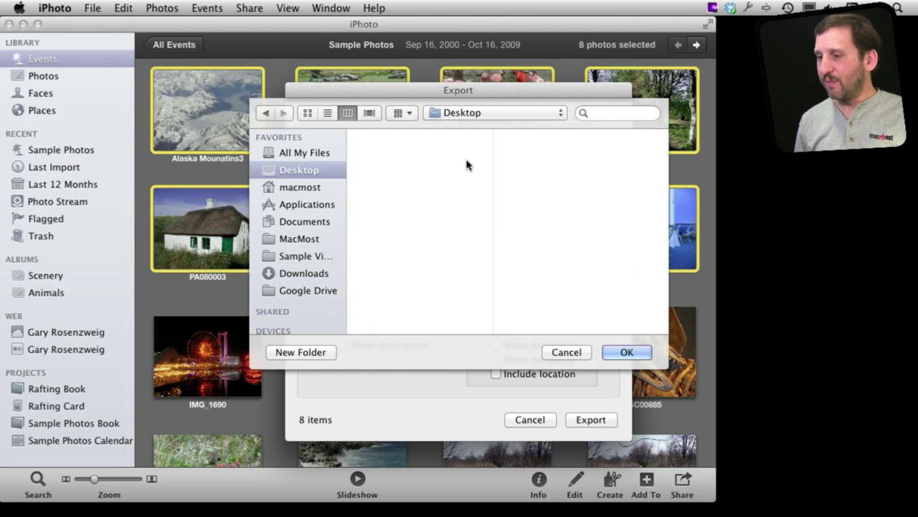
click(627, 352)
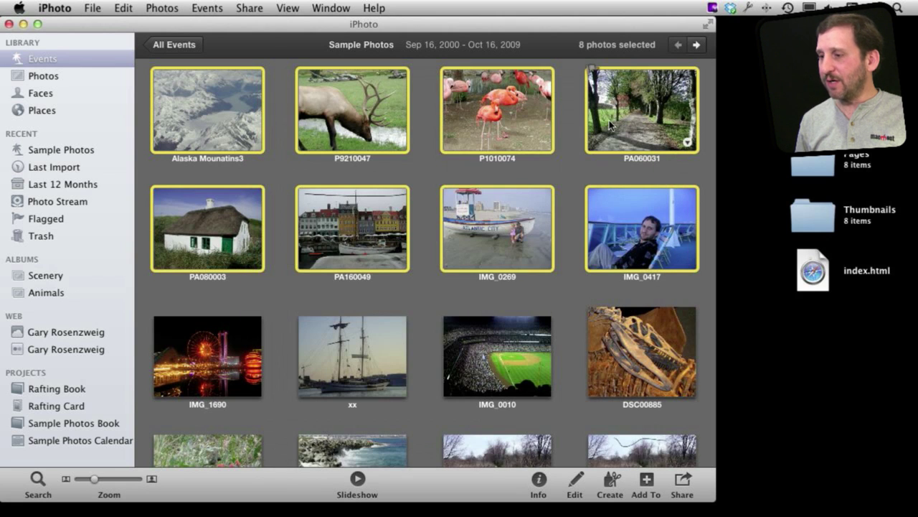
Move iPhoto aside and gather the exported folders and index.html in the desktop's middle.
drag(616, 28, 631, 502)
drag(771, 136, 847, 305)
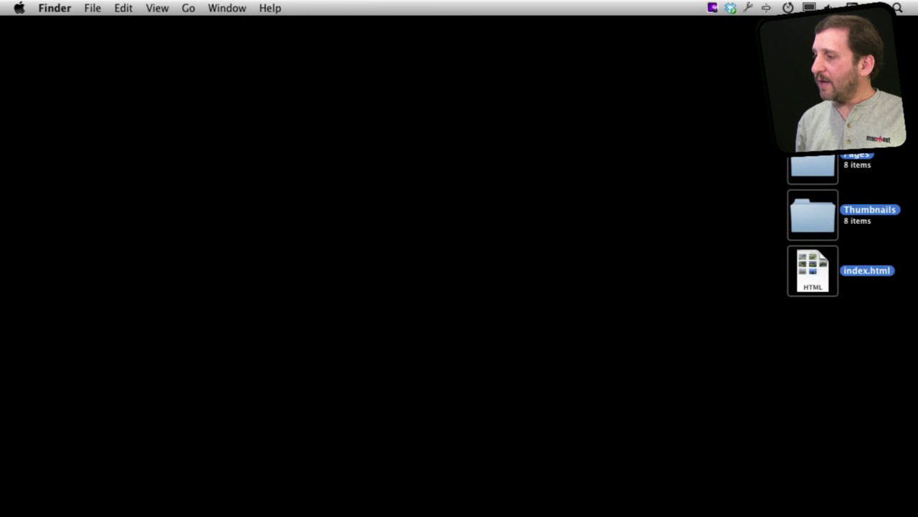
drag(818, 62, 371, 150)
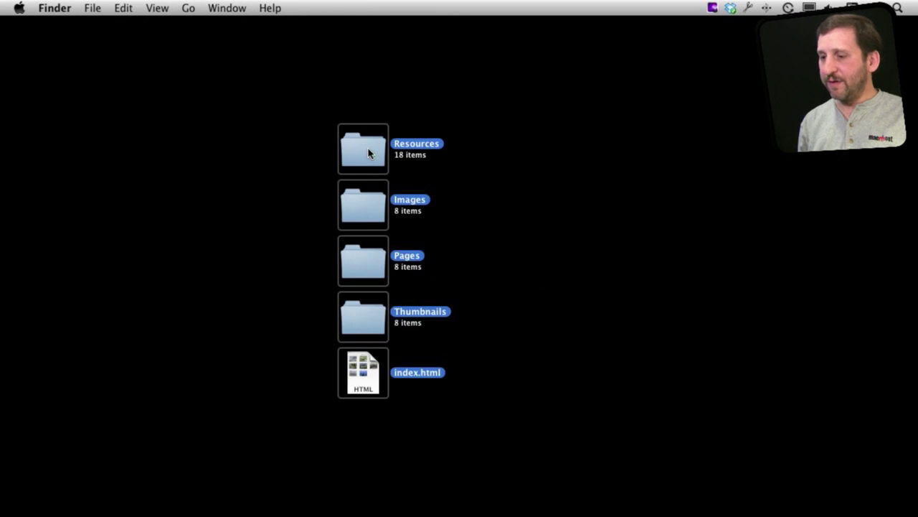
click(287, 168)
Create a folder named 'gallery', move the five exported items into it and open it.
key(super+n)
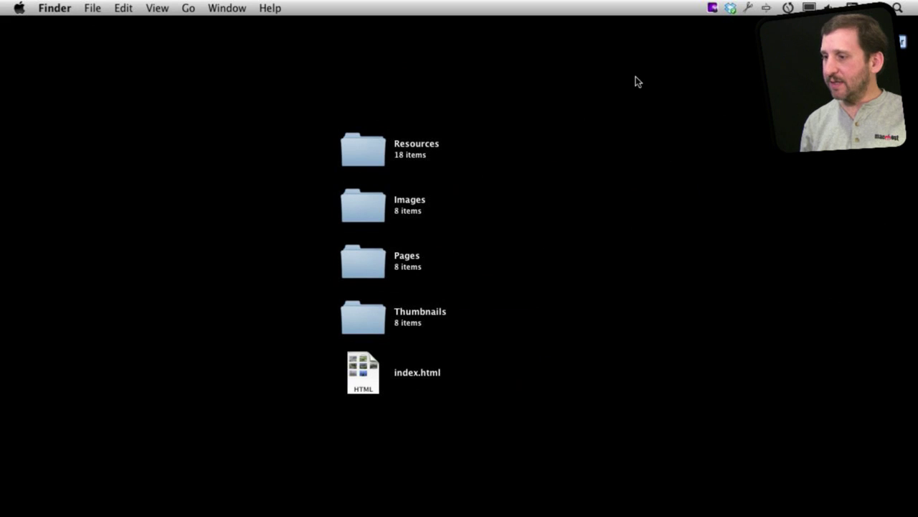
drag(627, 274, 521, 363)
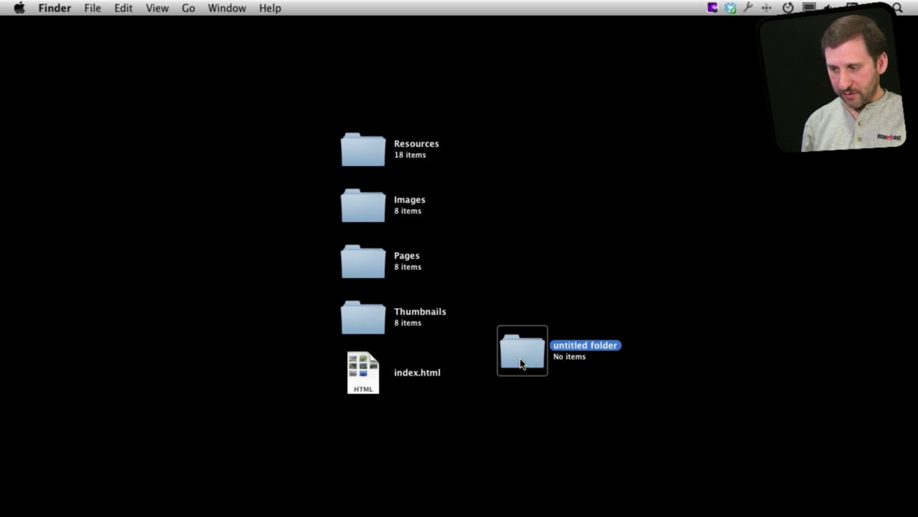
key(Return)
text(gallery)
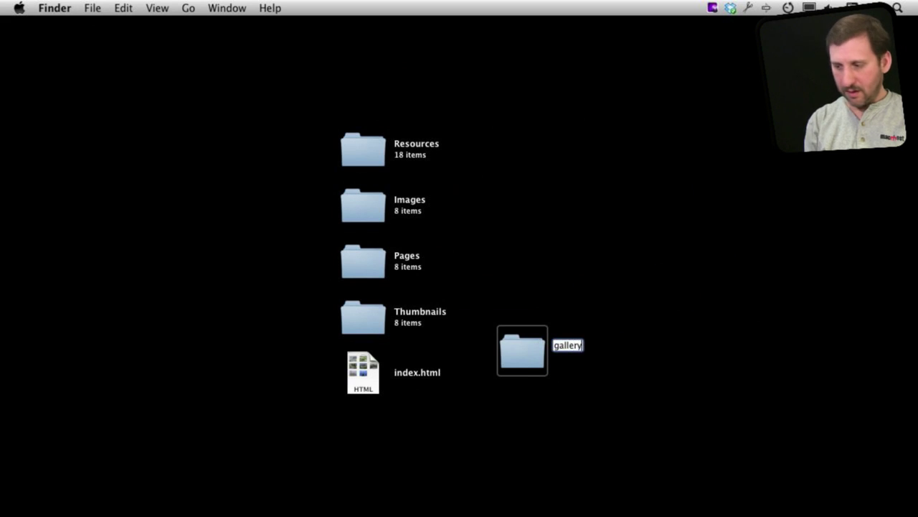
key(Return)
drag(264, 145, 437, 448)
drag(365, 367, 522, 352)
double_click(523, 352)
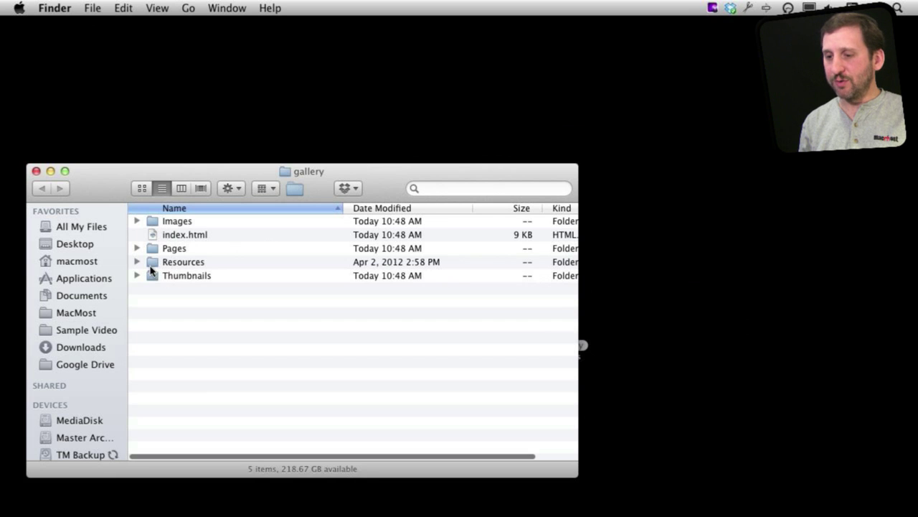
Inspect the Resources, Pages, Thumbnails and Images subfolders, then open index.html in Safari.
click(138, 262)
click(137, 263)
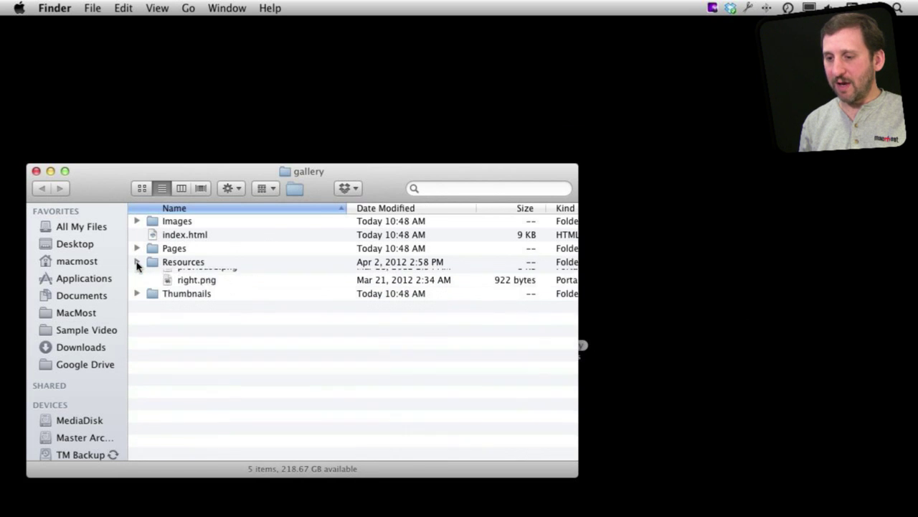
click(137, 249)
click(137, 248)
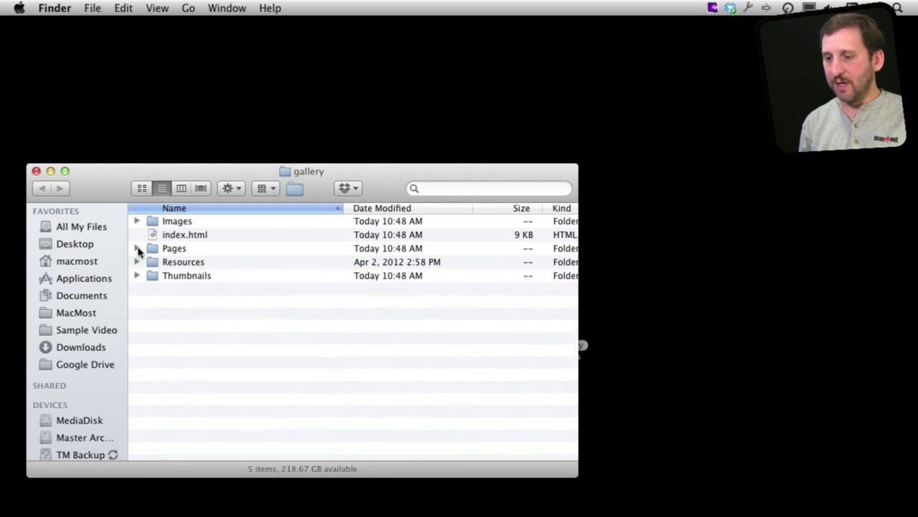
click(137, 276)
click(137, 276)
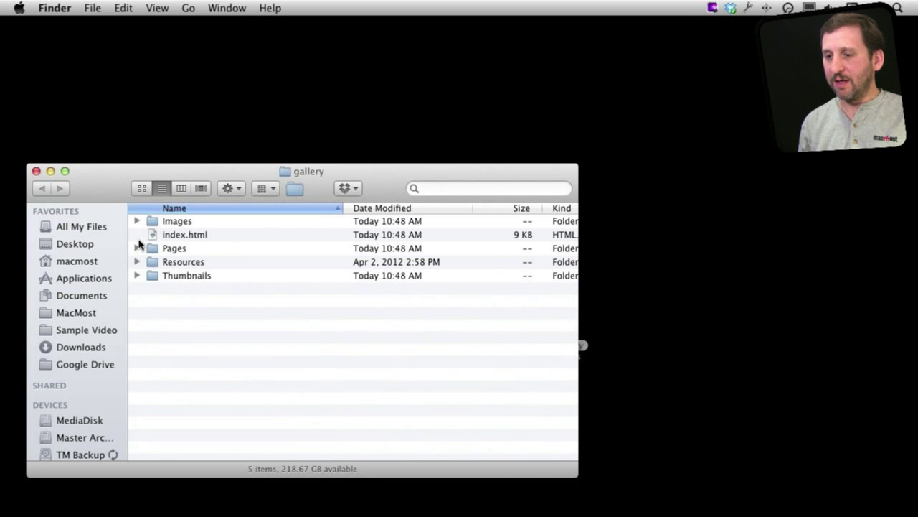
click(137, 221)
click(137, 221)
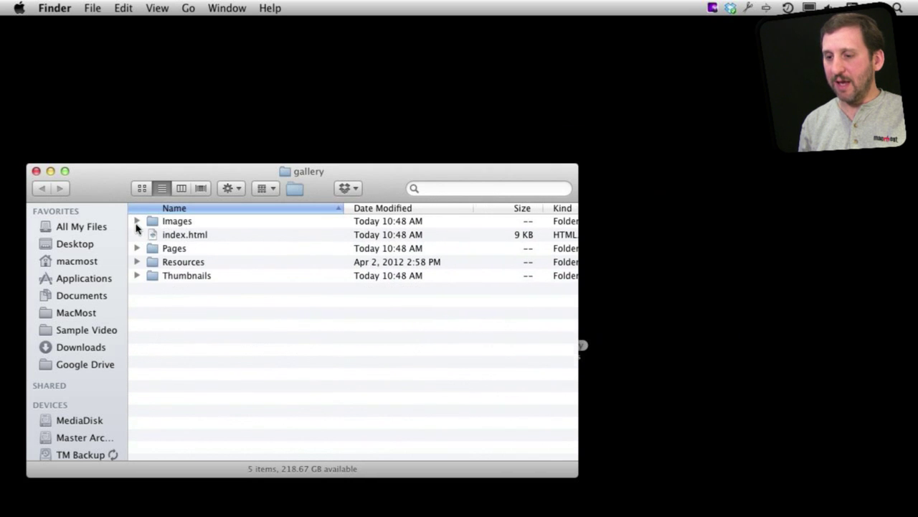
double_click(173, 236)
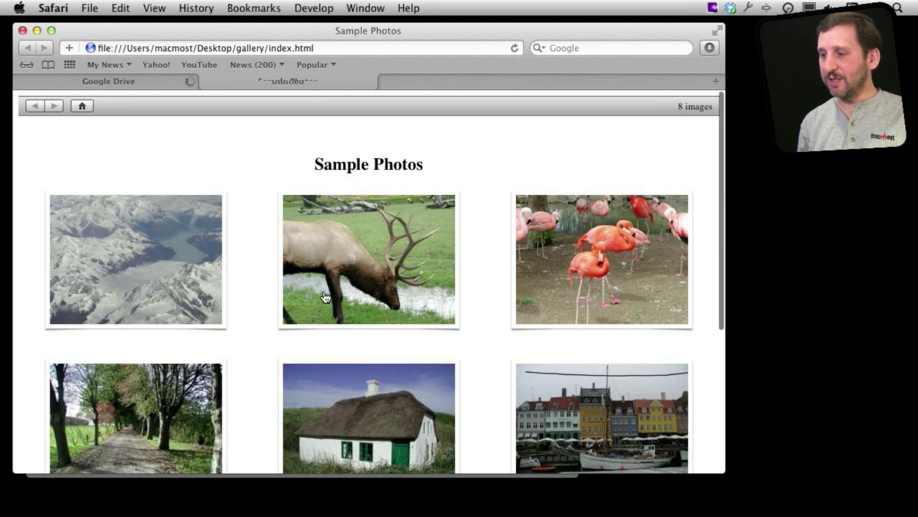
Browse the Sample Photos index page and open the elk photo's page.
scroll(323, 293, down, 5)
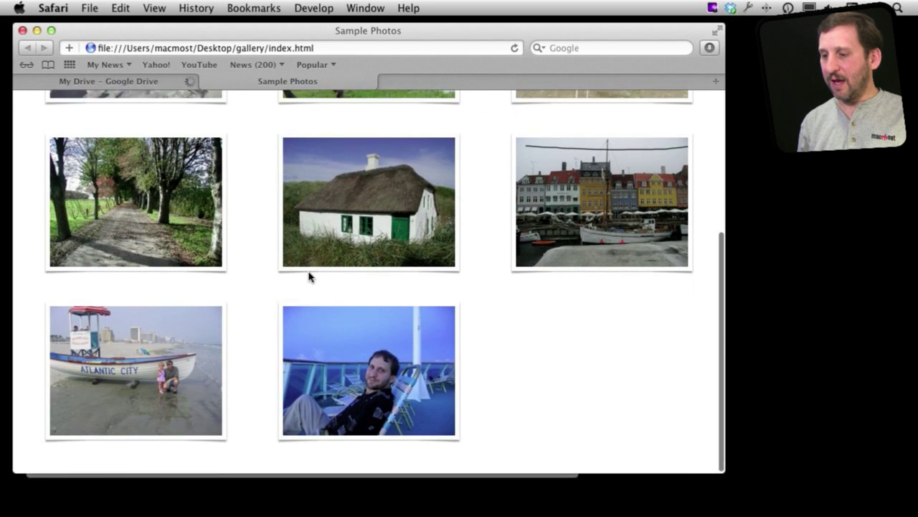
scroll(310, 276, up, 5)
click(352, 240)
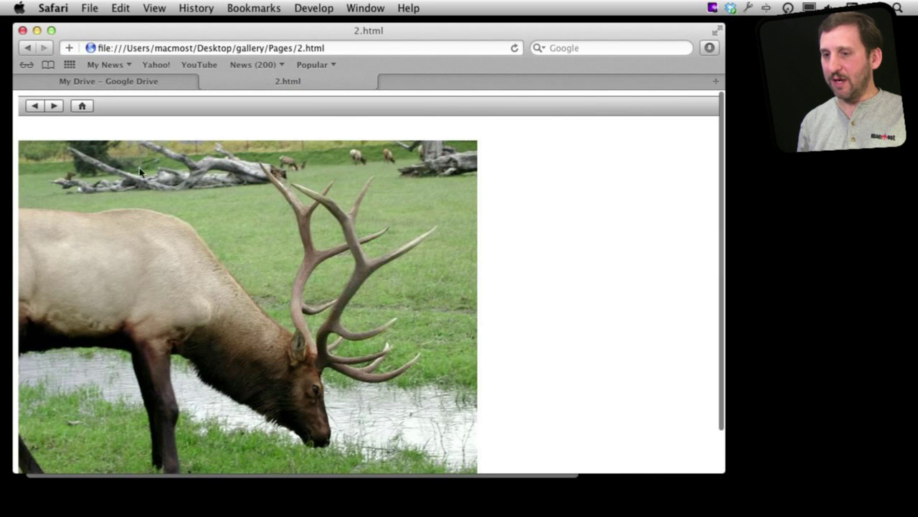
Step between photo pages to the flamingo, return to the index, then leave Safari.
click(35, 106)
click(53, 106)
click(54, 107)
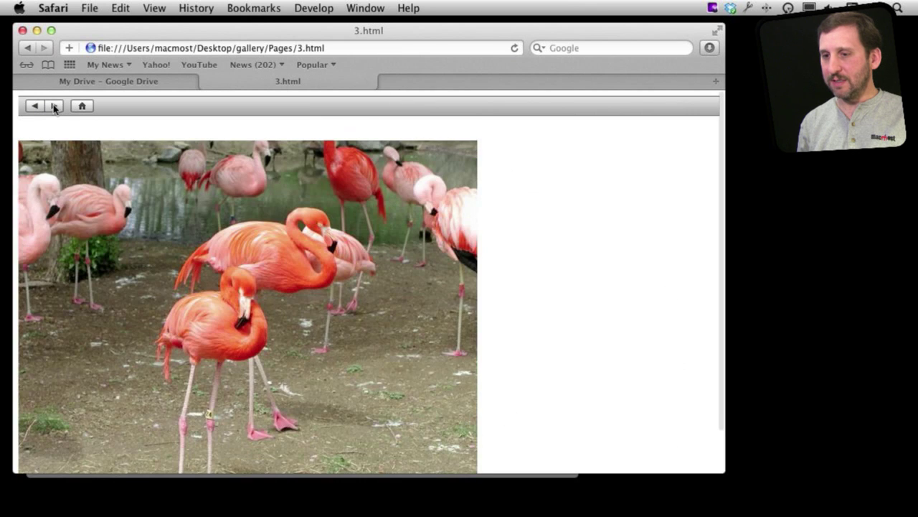
click(82, 107)
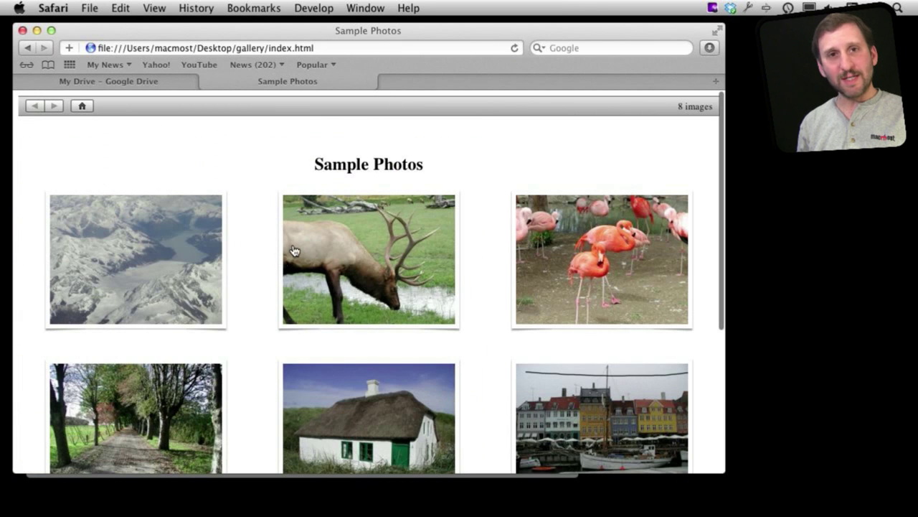
scroll(519, 230, down, 5)
scroll(518, 230, up, 5)
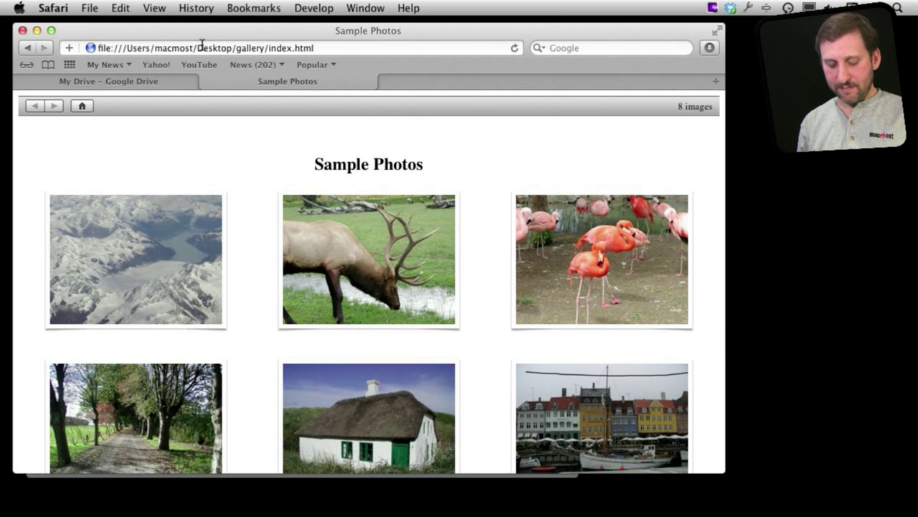
key(super+h)
drag(145, 175, 167, 128)
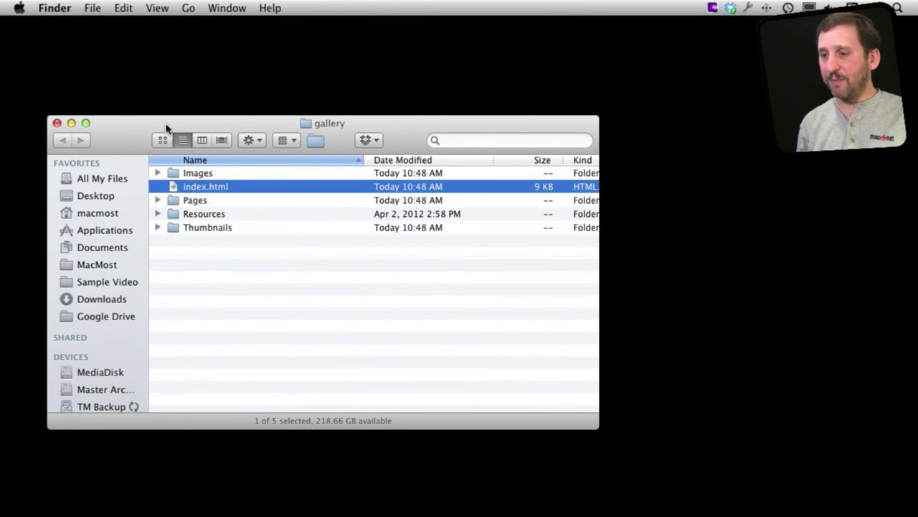